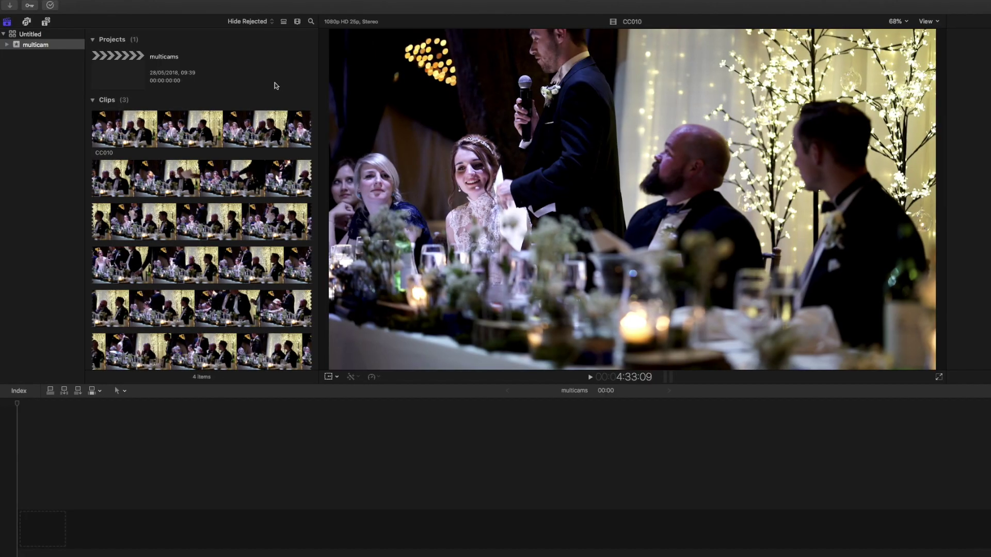
- Select both camera clips and the audio file, create the audio-synced 'speeches' multicam clip, and drag it toward the project
{"action": "scroll", "coordinate": [261, 144], "scroll_direction": "down", "scroll_amount": 2}
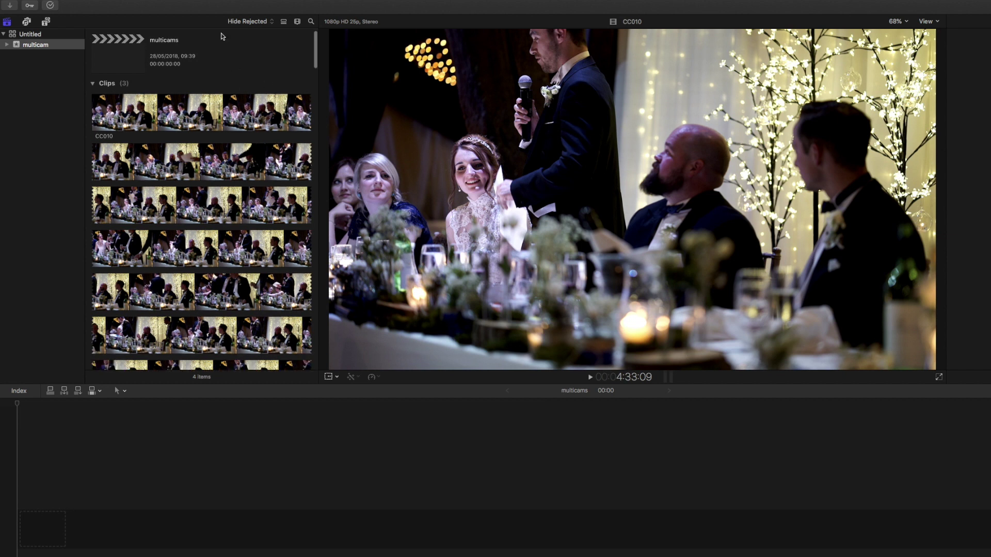
{"action": "scroll", "coordinate": [243, 101], "scroll_direction": "down", "scroll_amount": 5}
{"action": "scroll", "coordinate": [243, 100], "scroll_direction": "up", "scroll_amount": 8}
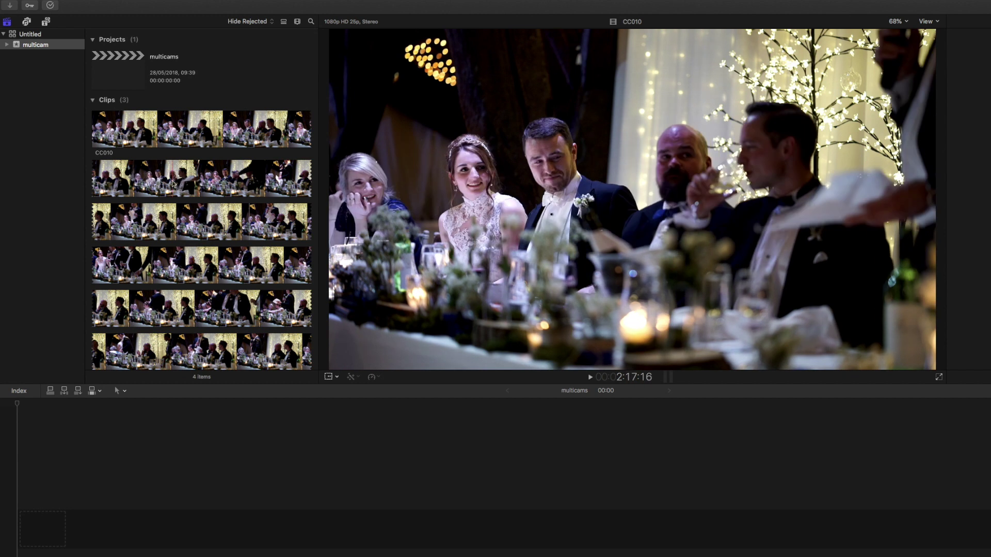
{"action": "scroll", "coordinate": [178, 133], "scroll_direction": "down", "scroll_amount": 5}
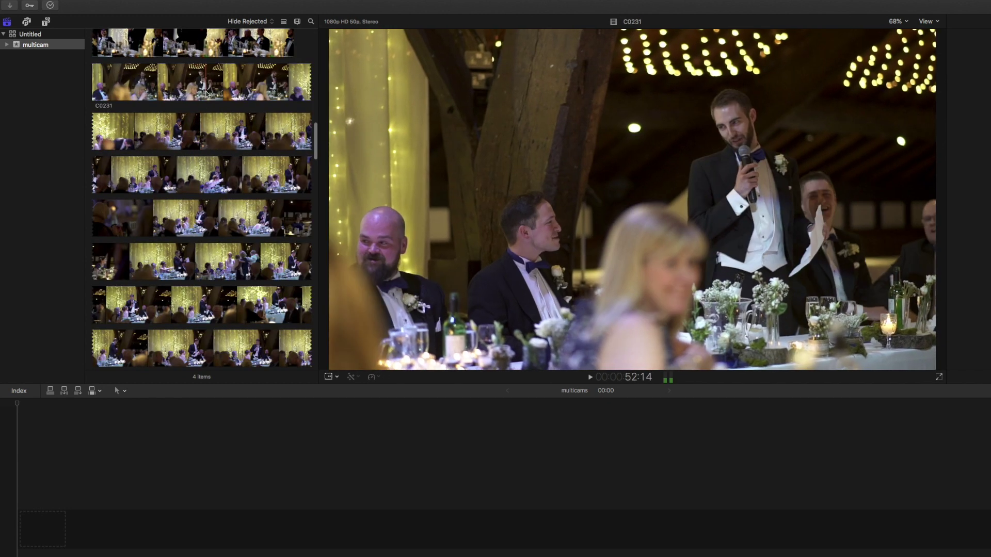
{"action": "scroll", "coordinate": [216, 100], "scroll_direction": "up", "scroll_amount": 5}
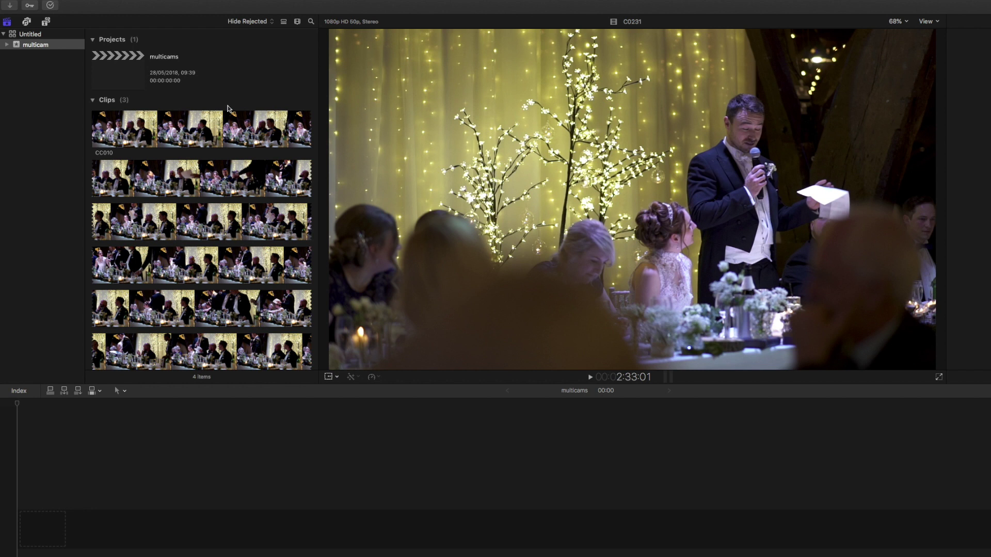
{"action": "scroll", "coordinate": [207, 98], "scroll_direction": "down", "scroll_amount": 2}
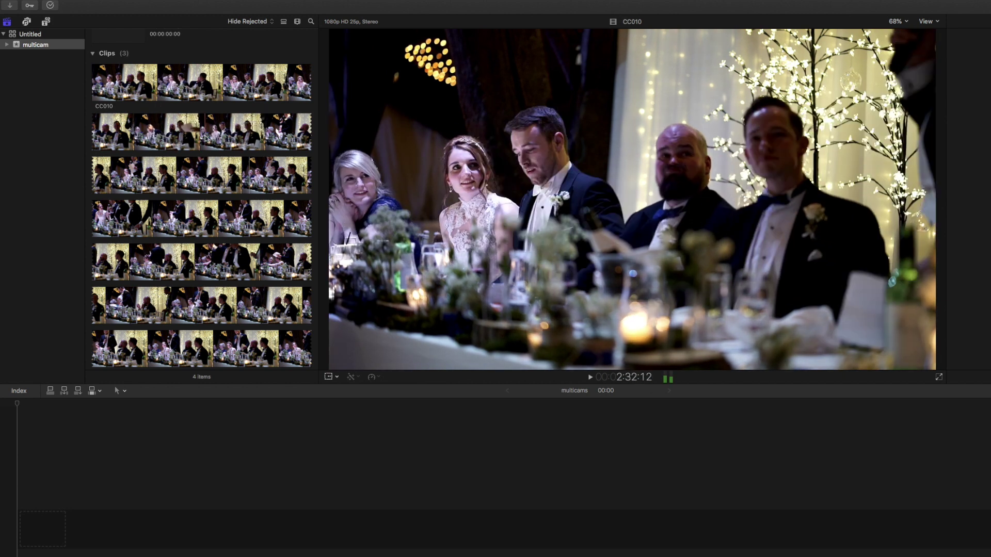
{"action": "scroll", "coordinate": [207, 139], "scroll_direction": "down", "scroll_amount": 2}
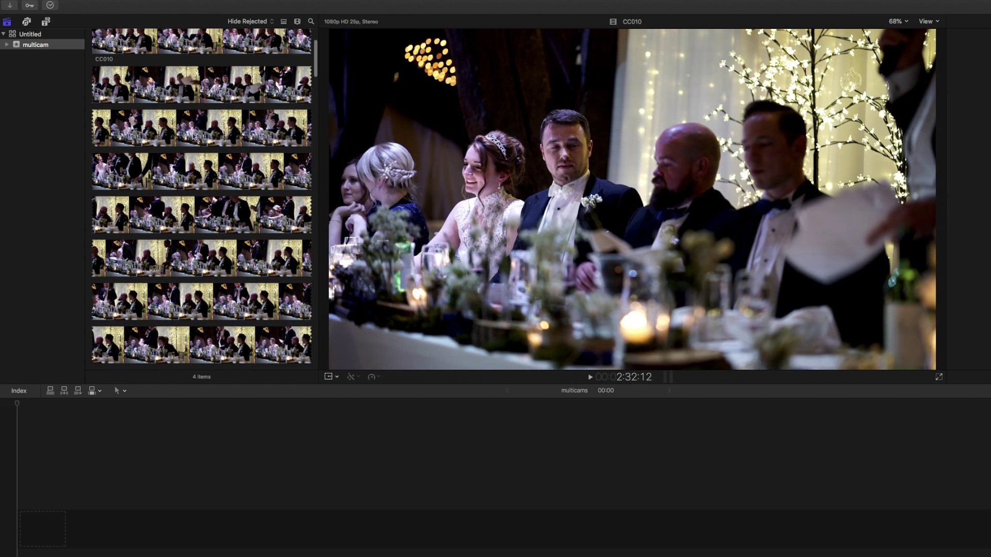
{"action": "scroll", "coordinate": [187, 129], "scroll_direction": "down", "scroll_amount": 10}
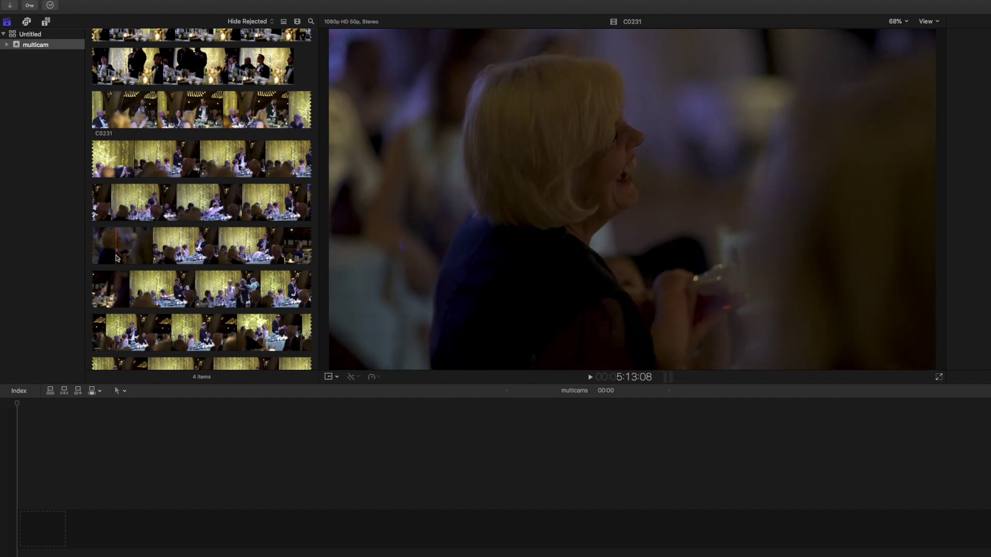
{"action": "scroll", "coordinate": [206, 242], "scroll_direction": "up", "scroll_amount": 5}
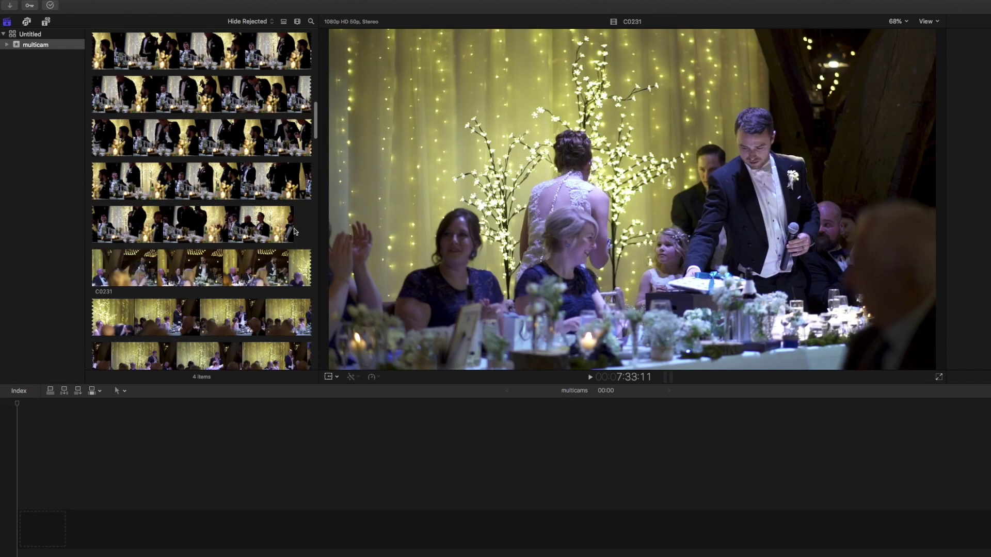
{"action": "scroll", "coordinate": [296, 231], "scroll_direction": "down", "scroll_amount": 10}
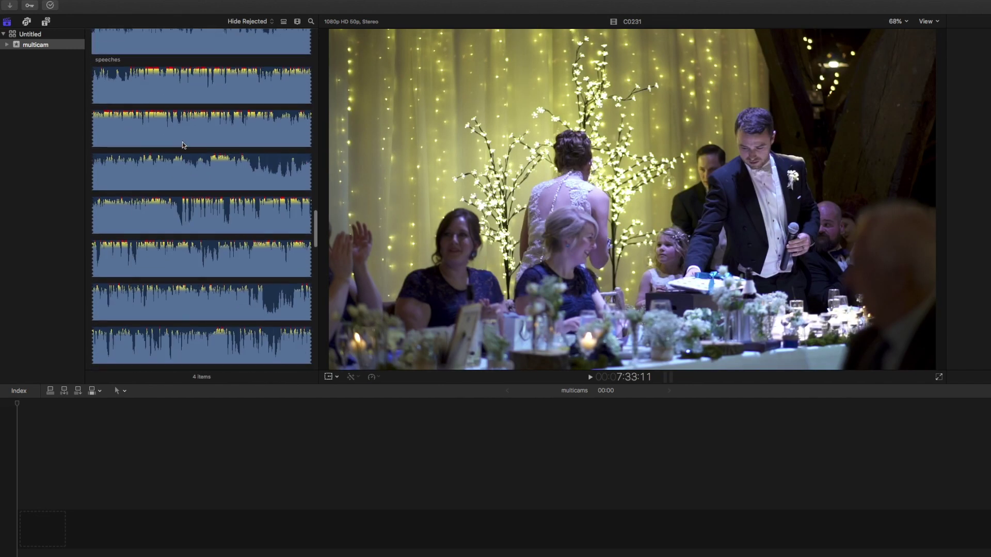
{"action": "scroll", "coordinate": [191, 150], "scroll_direction": "up", "scroll_amount": 3}
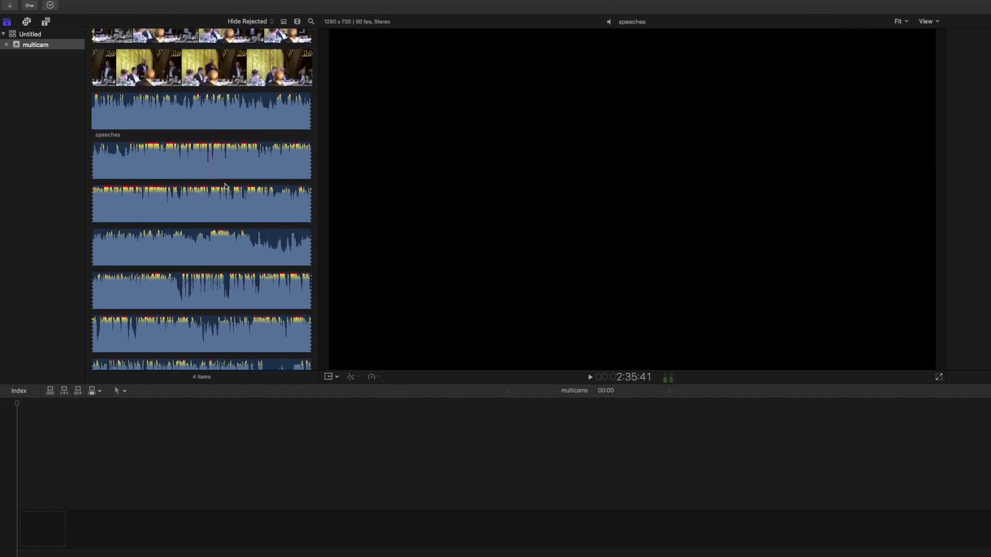
{"action": "scroll", "coordinate": [252, 91], "scroll_direction": "up", "scroll_amount": 5}
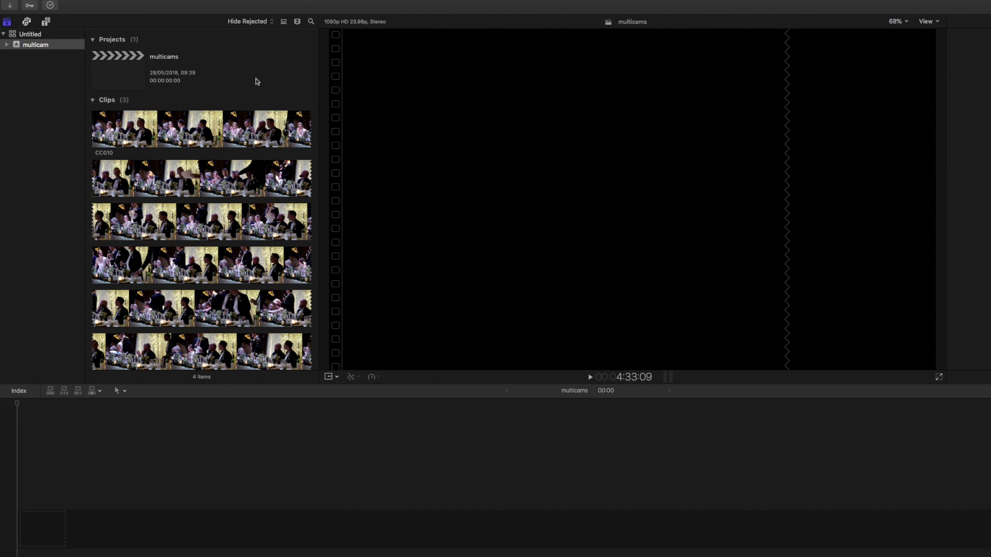
{"action": "left_click_drag", "start_coordinate": [257, 81], "coordinate": [224, 262]}
{"action": "right_click", "coordinate": [225, 264]}
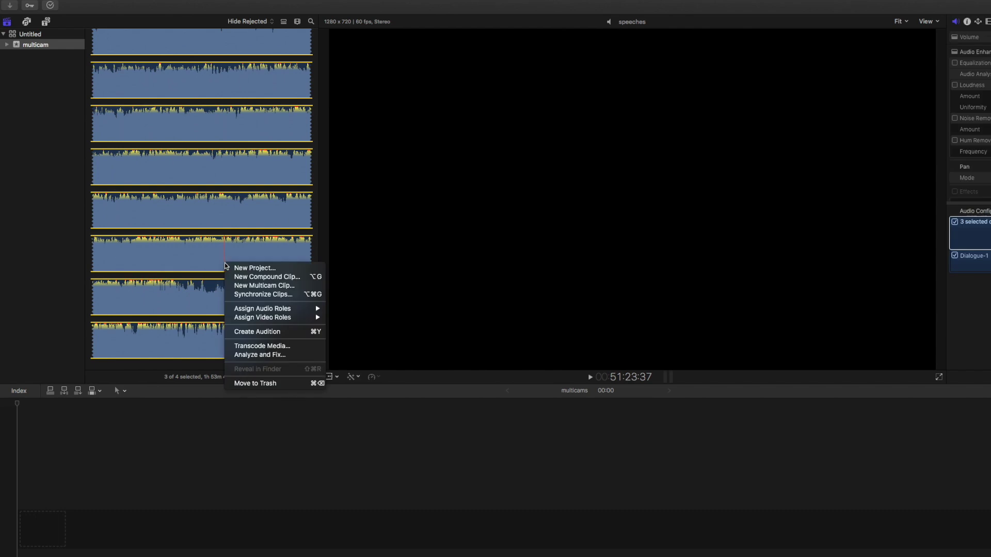
{"action": "left_click", "coordinate": [265, 285]}
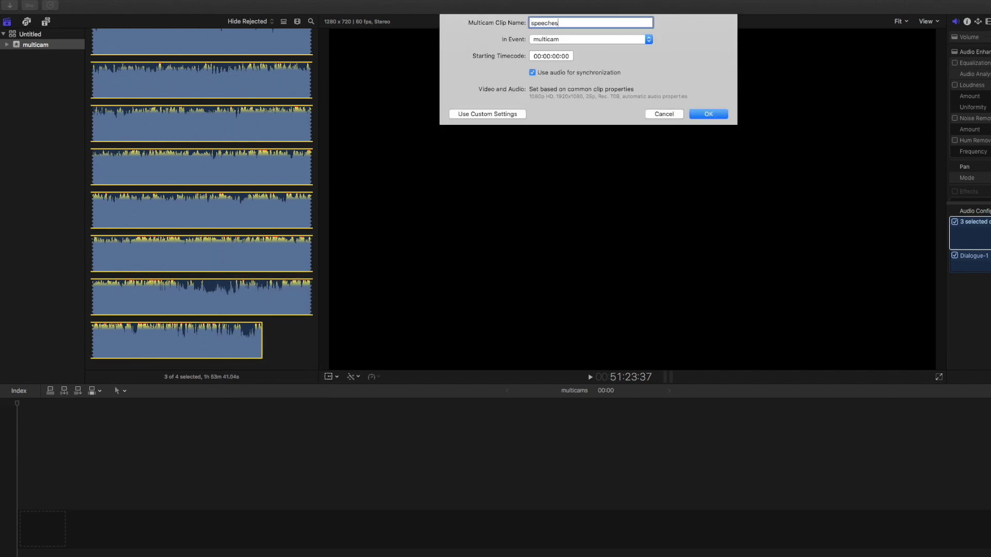
{"action": "key", "text": "Return"}
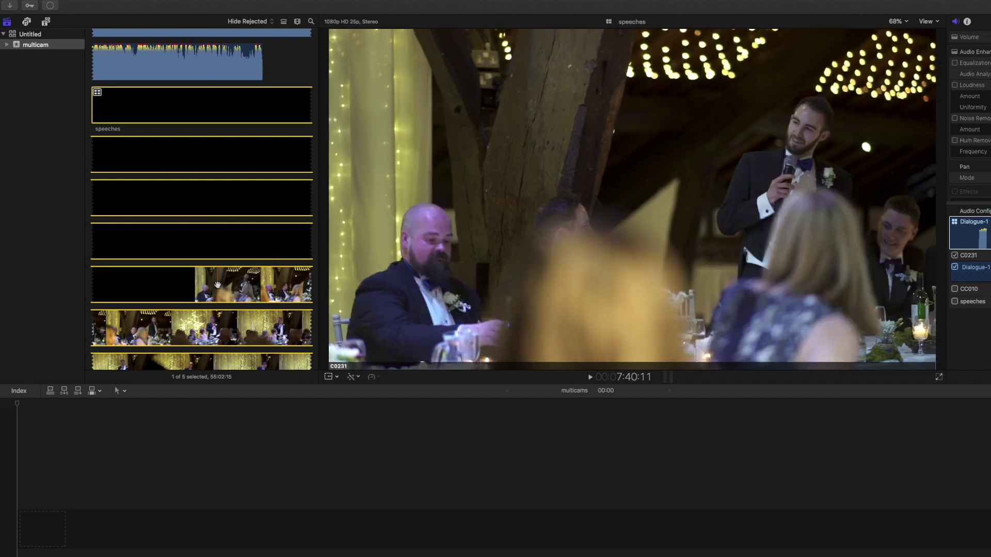
{"action": "scroll", "coordinate": [217, 284], "scroll_direction": "down", "scroll_amount": 2}
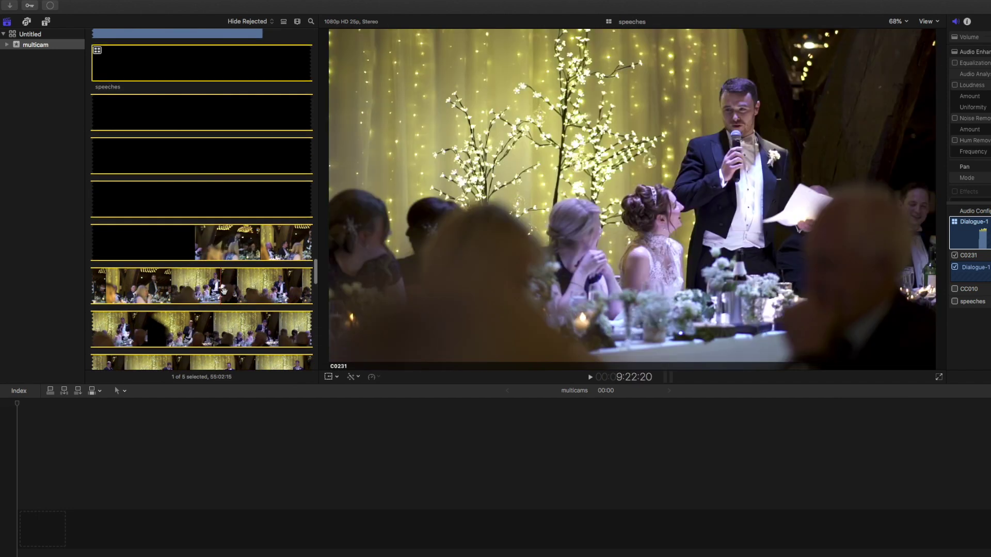
{"action": "left_click_drag", "start_coordinate": [369, 304], "coordinate": [140, 540]}
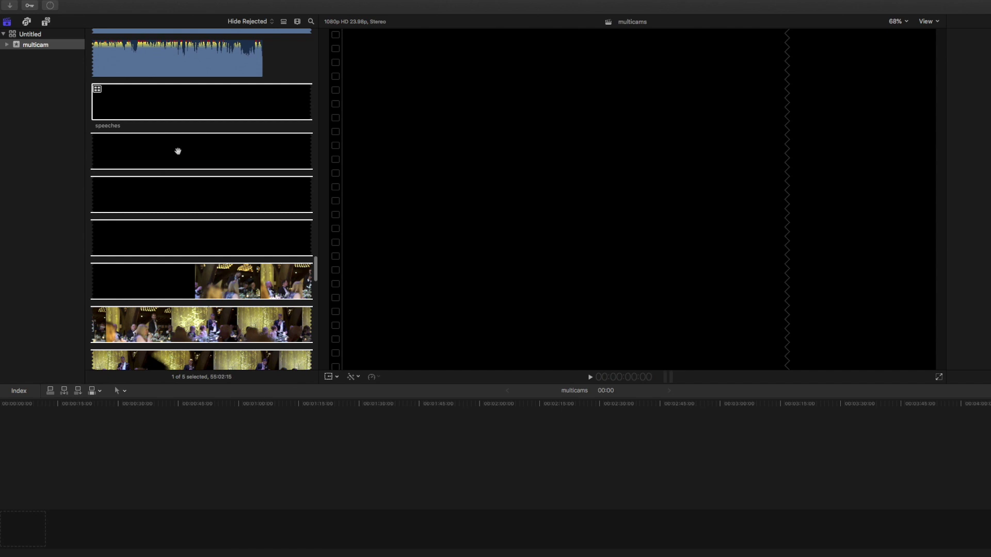
- Place the speeches multicam clip in the multicams timeline and open it in the Angle Editor
{"action": "left_click_drag", "start_coordinate": [178, 151], "coordinate": [142, 528]}
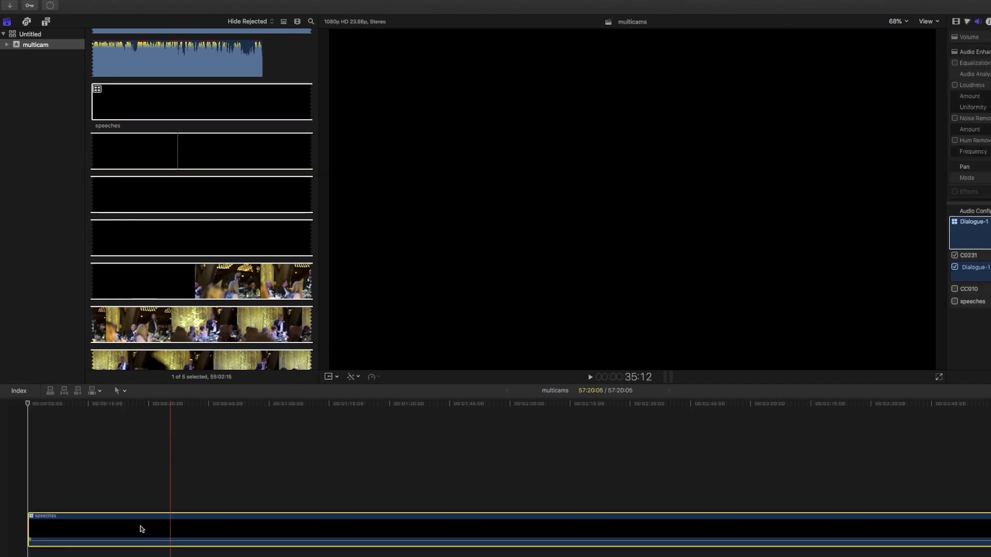
{"action": "scroll", "coordinate": [170, 186], "scroll_direction": "up", "scroll_amount": 10}
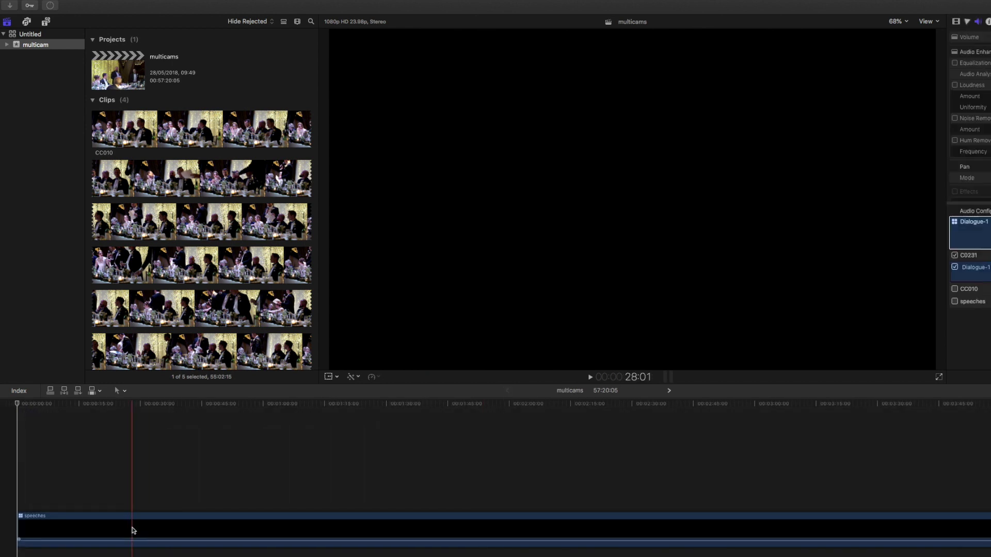
{"action": "double_click", "coordinate": [133, 531]}
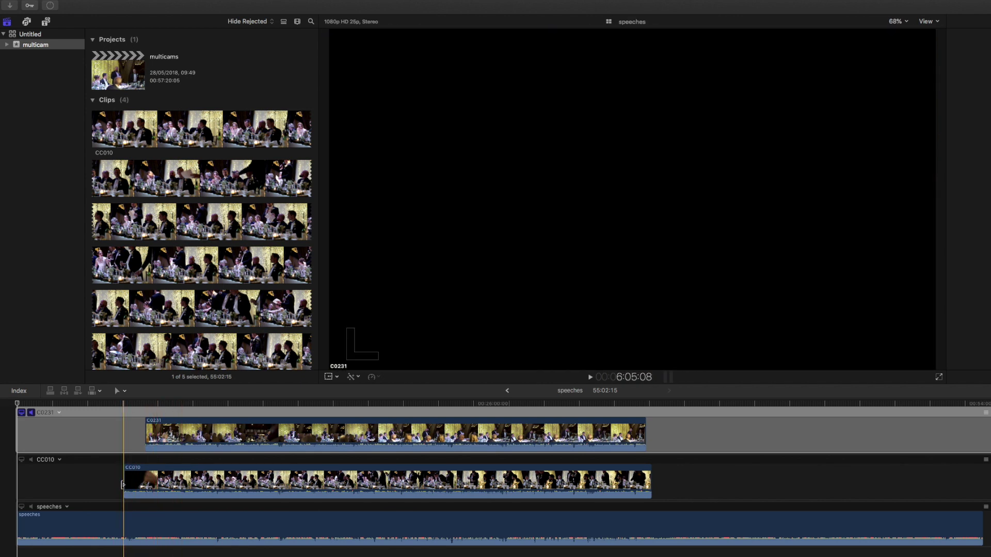
- Slide the speeches audio angle earlier to line up with the camera angles, then return to the project
{"action": "left_click", "coordinate": [99, 494]}
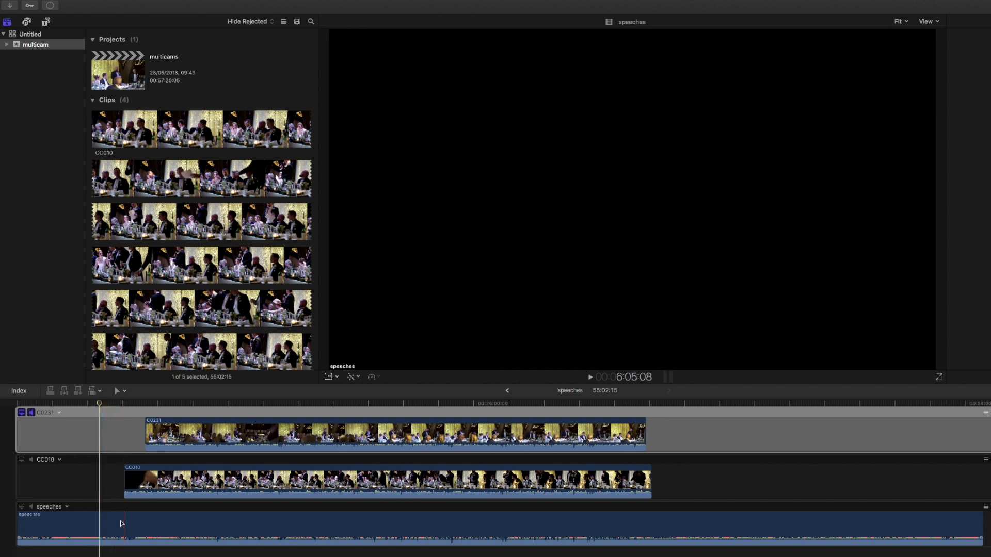
{"action": "left_click_drag", "start_coordinate": [122, 523], "coordinate": [167, 524]}
{"action": "key", "text": "super+equal"}
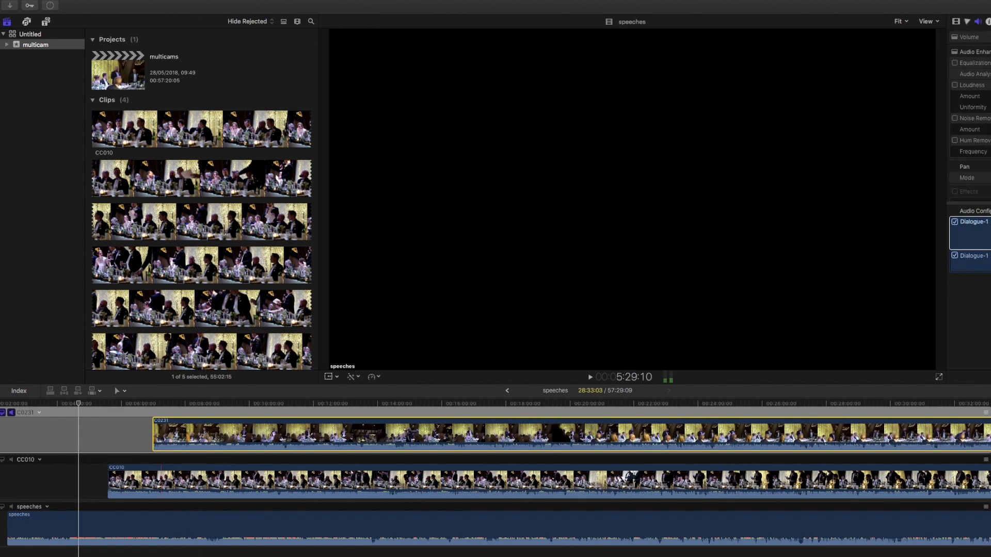
{"action": "key", "text": "super+minus"}
{"action": "key", "text": "super+minus"}
{"action": "key", "text": "super+minus"}
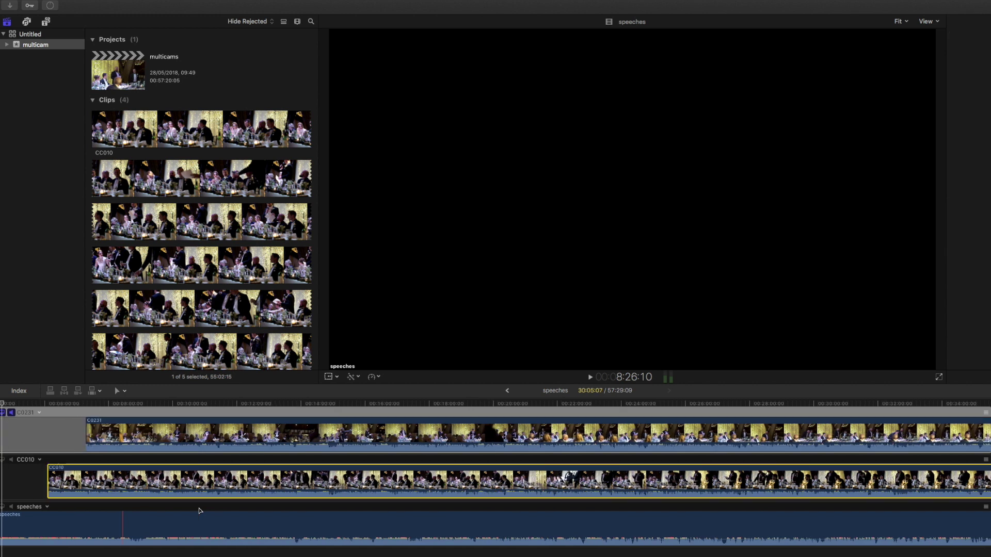
{"action": "left_click_drag", "start_coordinate": [199, 513], "coordinate": [169, 514]}
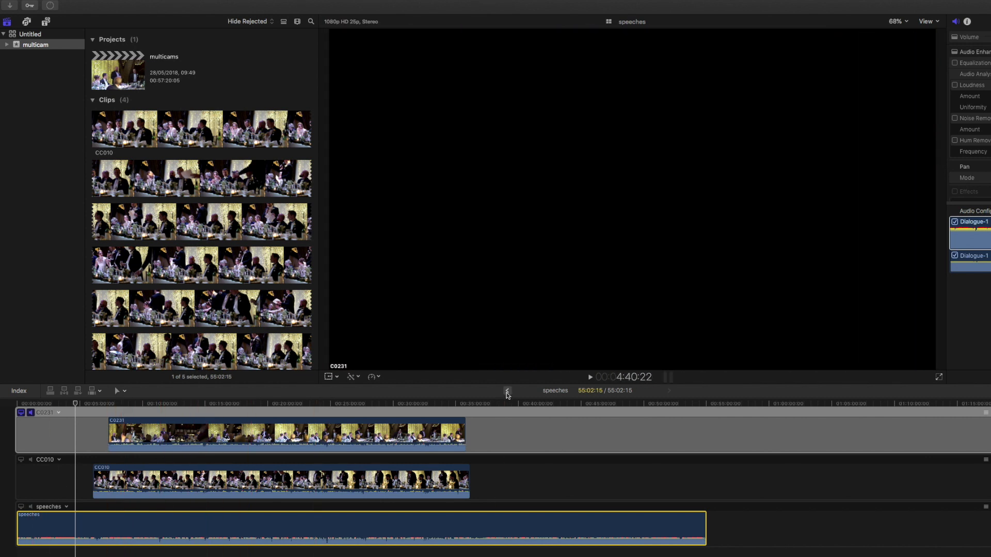
{"action": "left_click", "coordinate": [506, 391]}
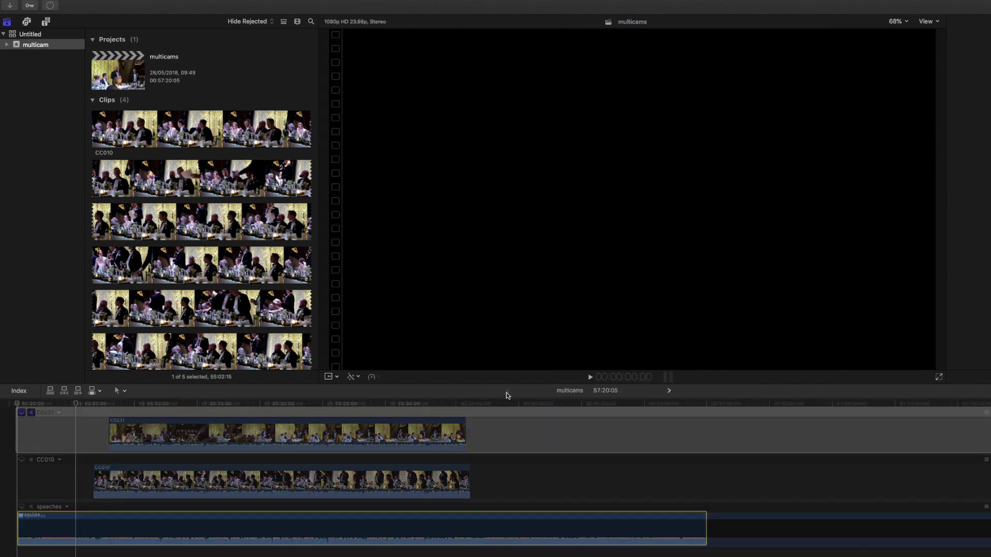
{"action": "scroll", "coordinate": [230, 523], "scroll_direction": "down", "scroll_amount": 5}
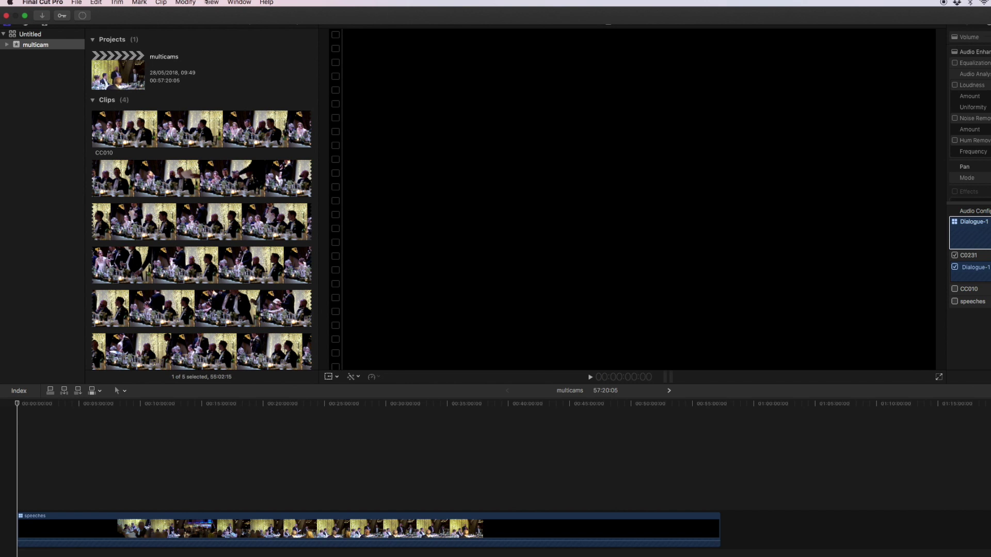
{"action": "left_click", "coordinate": [211, 2]}
- Switch the viewer to Angles view, then trim the empty lead-in from the speeches clip's left edge
{"action": "mouse_move", "coordinate": [233, 58]}
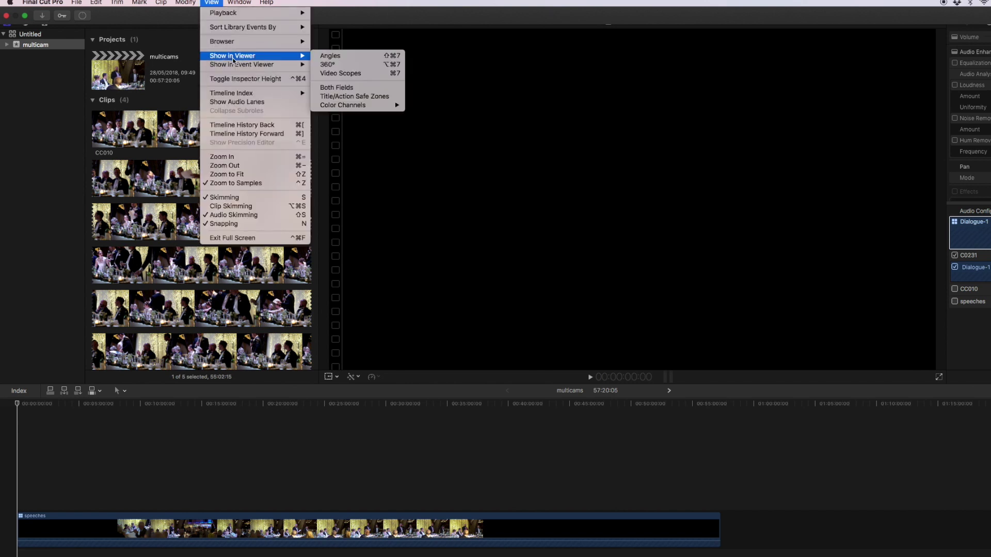
{"action": "left_click", "coordinate": [348, 57]}
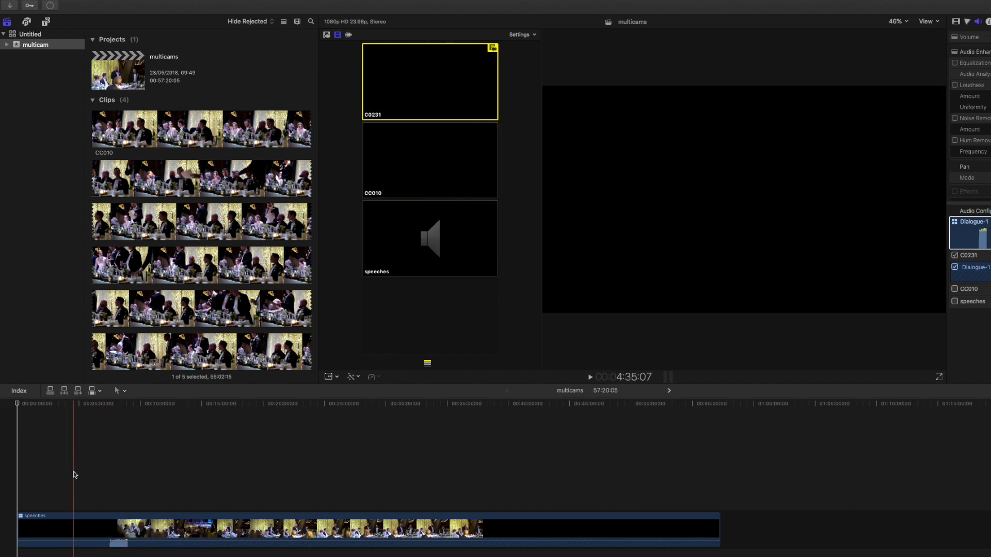
{"action": "left_click_drag", "start_coordinate": [19, 527], "coordinate": [113, 523]}
{"action": "key", "text": "super+equal"}
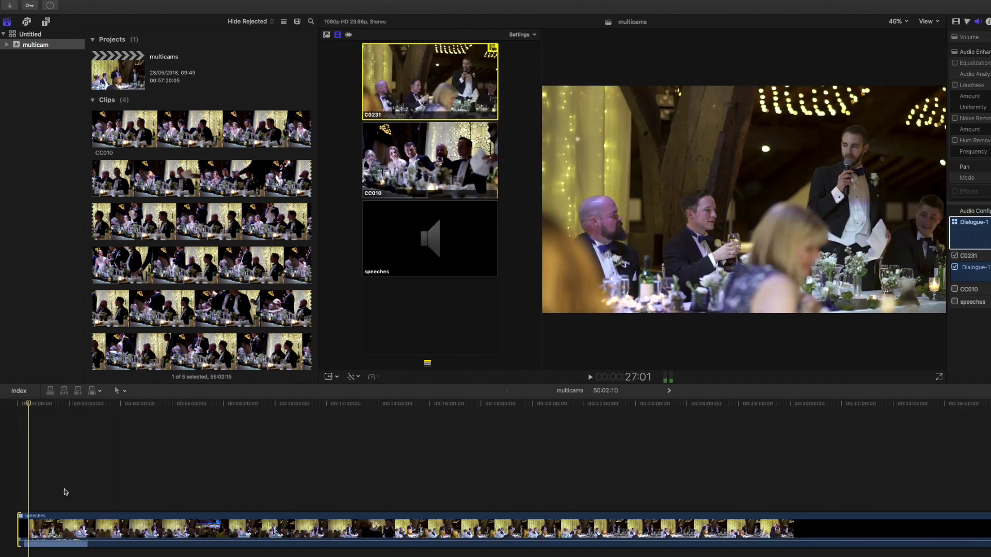
{"action": "key", "text": "shift+z"}
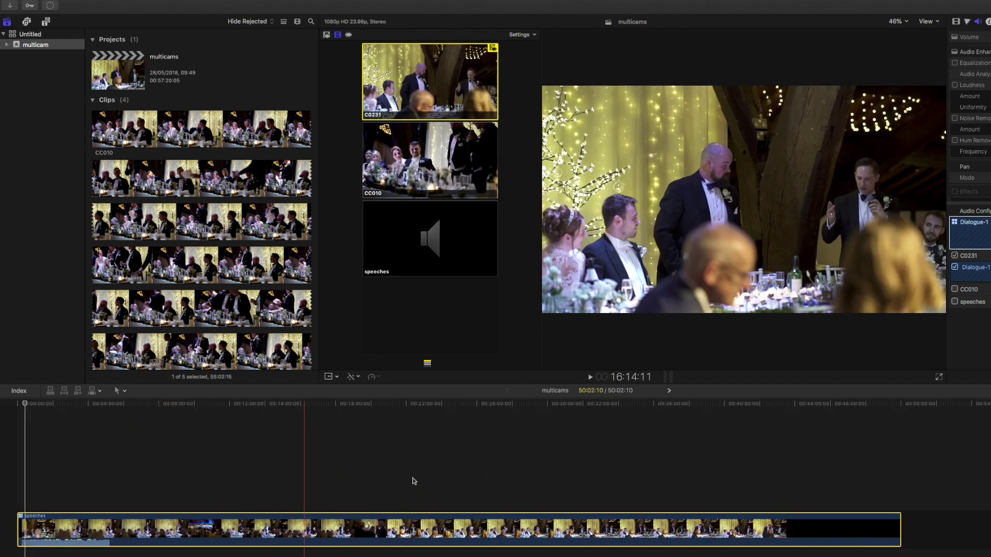
{"action": "left_click", "coordinate": [508, 531]}
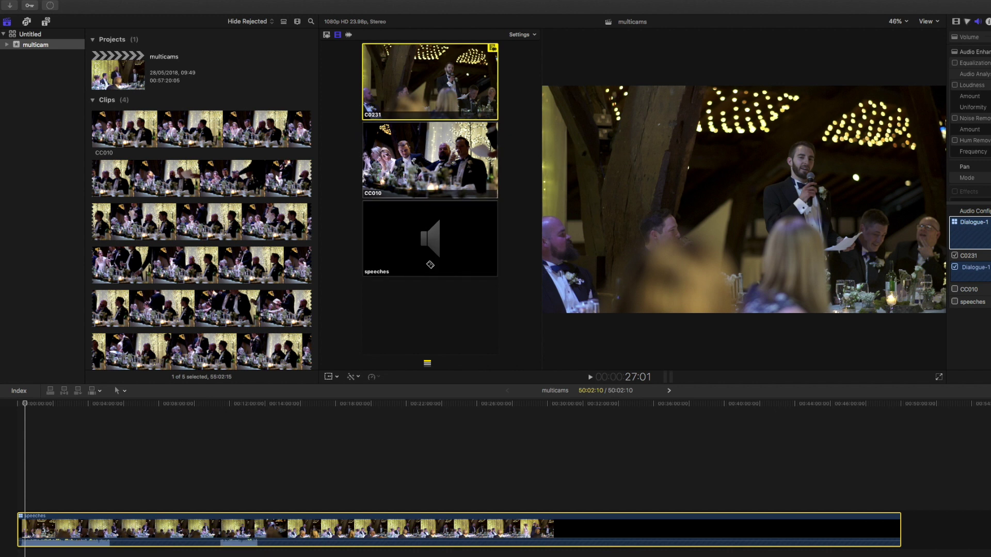
- From the timeline start, take audio from the speeches angle, then turn on video-only angle switching
{"action": "left_click", "coordinate": [17, 404]}
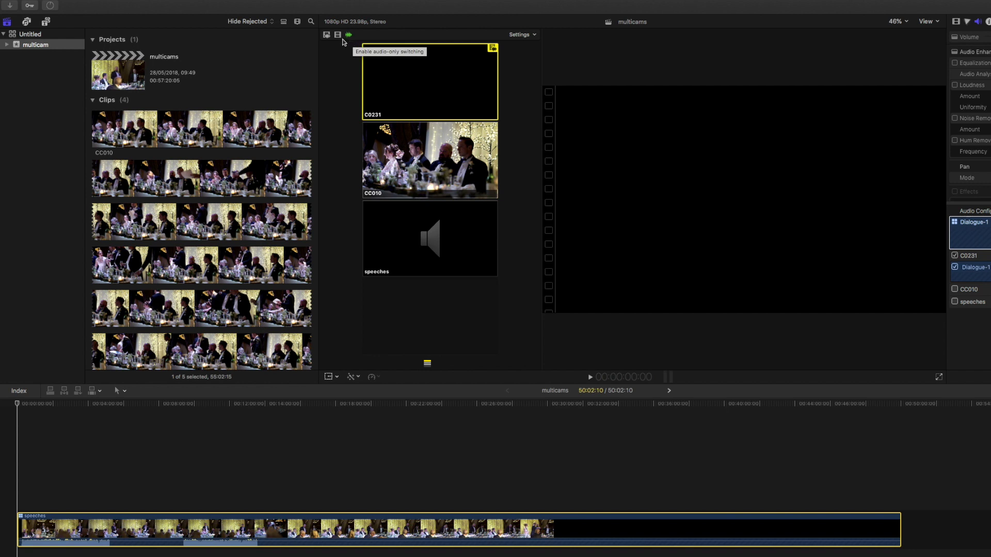
{"action": "left_click", "coordinate": [418, 235]}
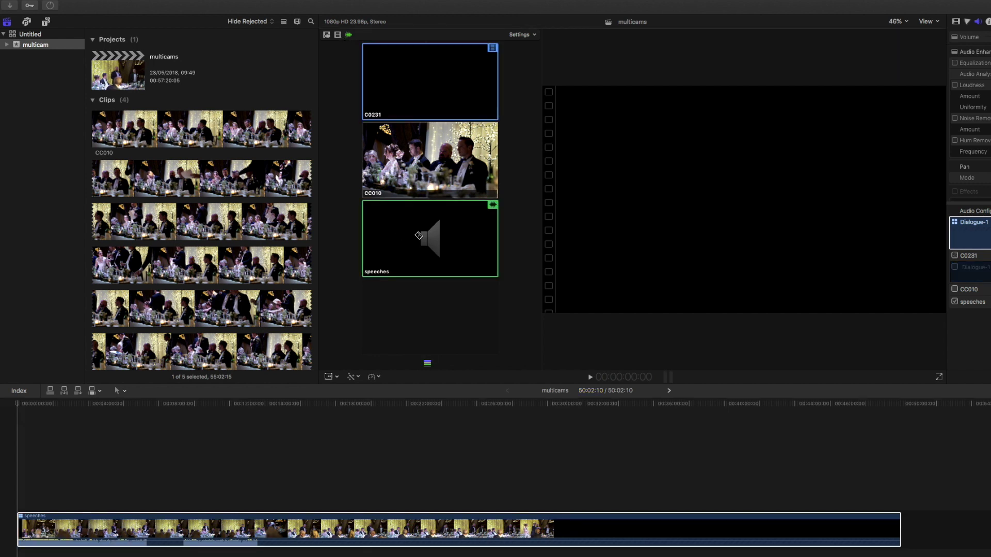
{"action": "left_click", "coordinate": [115, 460]}
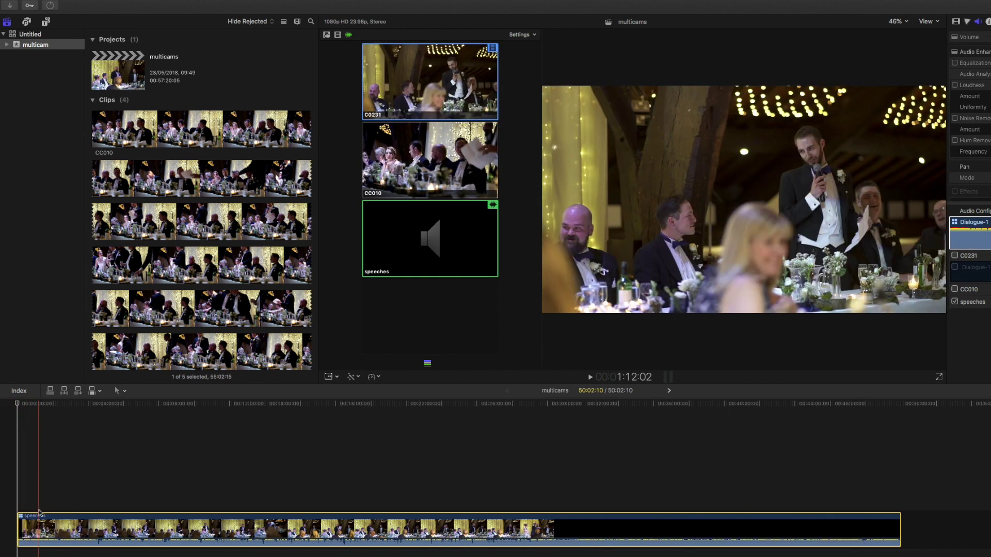
{"action": "left_click", "coordinate": [338, 36]}
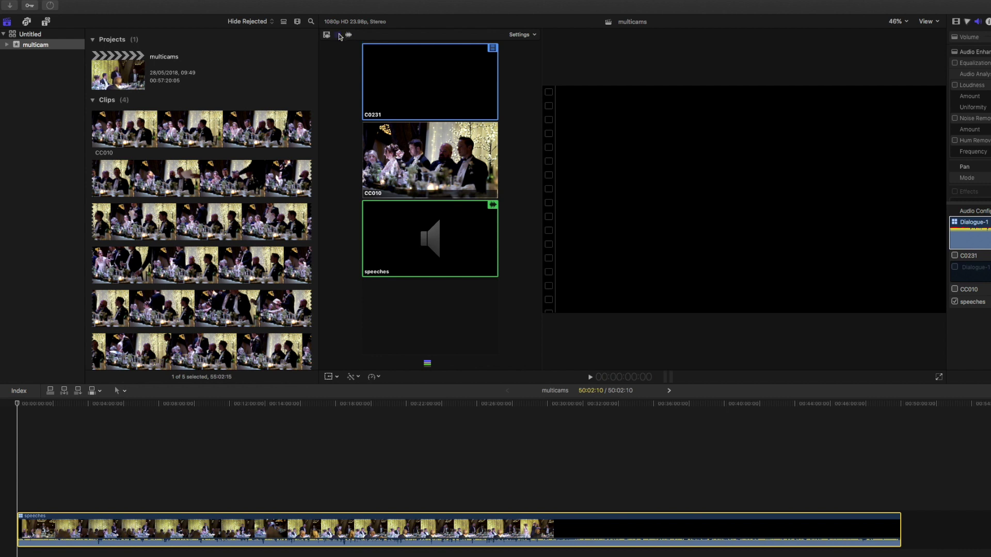
- Play the speeches clip and cut back and forth between the CC010 and C0231 angles live
{"action": "key", "text": "2"}
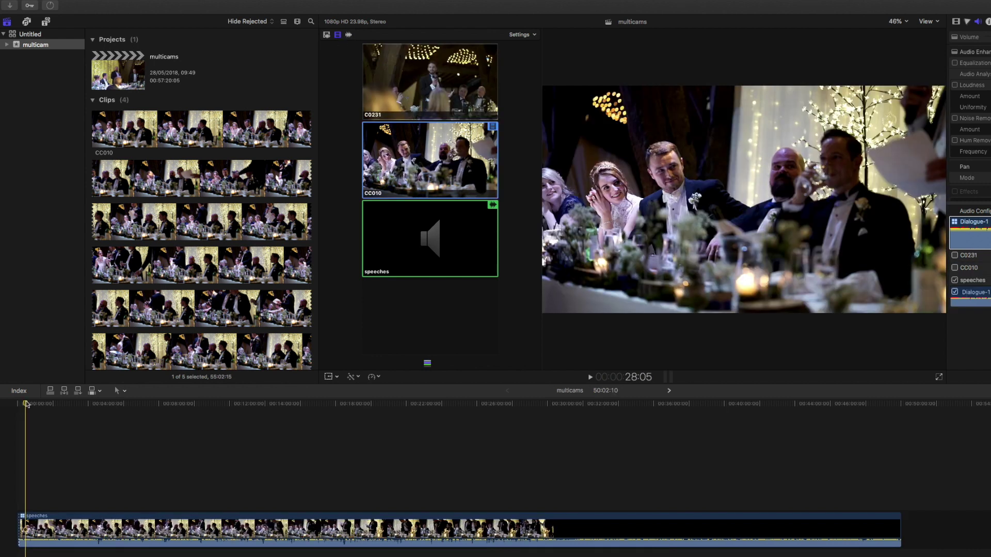
{"action": "key", "text": "space"}
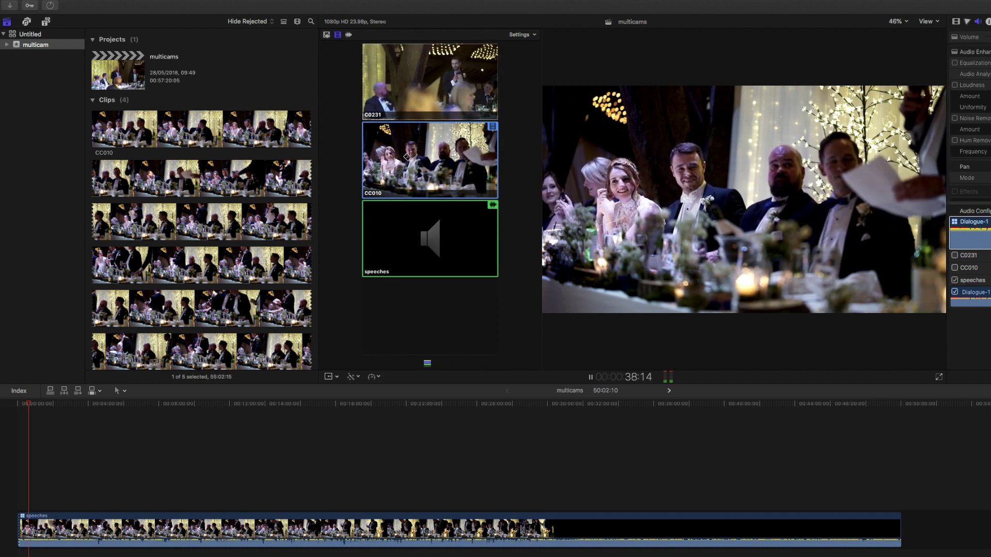
{"action": "left_click", "coordinate": [448, 61]}
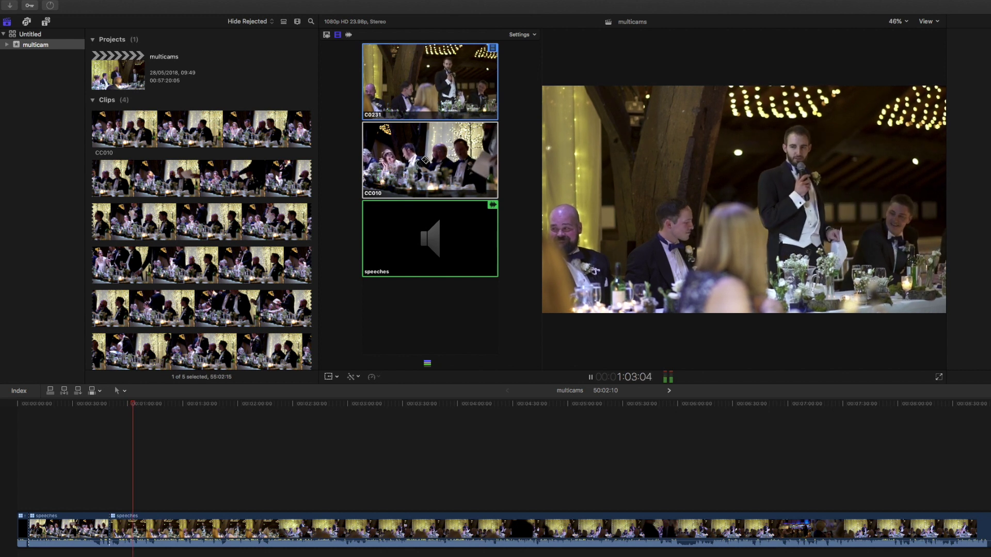
{"action": "left_click", "coordinate": [396, 156]}
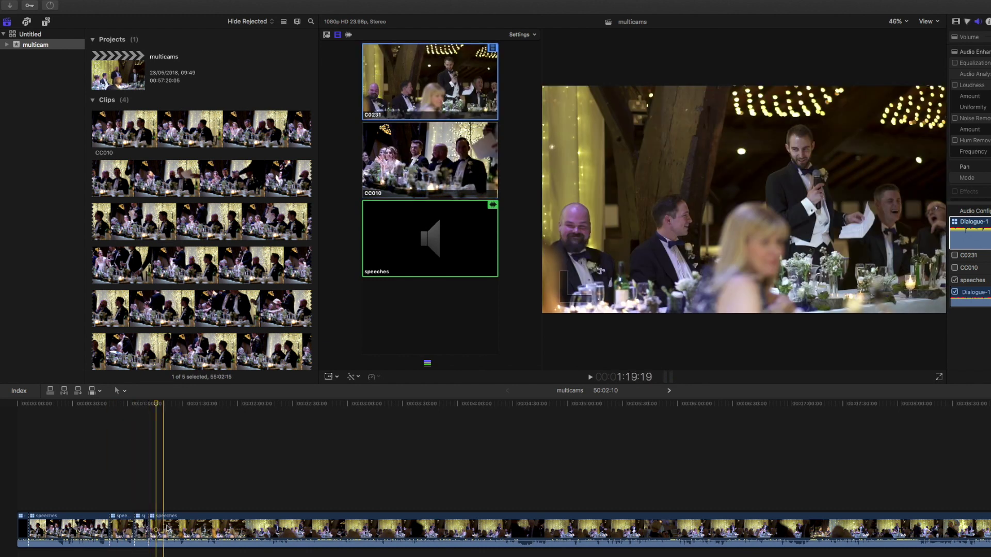
{"action": "key", "text": "space"}
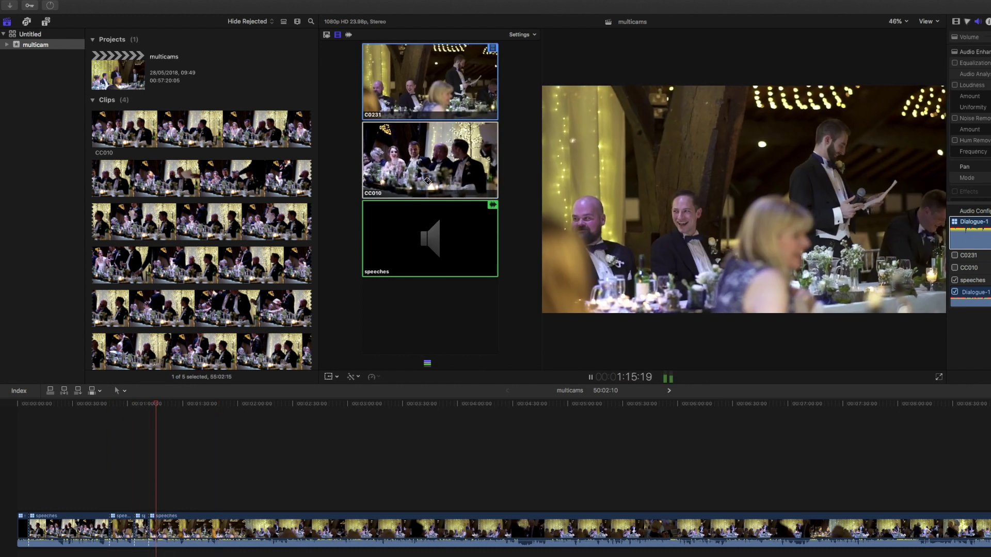
{"action": "left_click", "coordinate": [456, 146]}
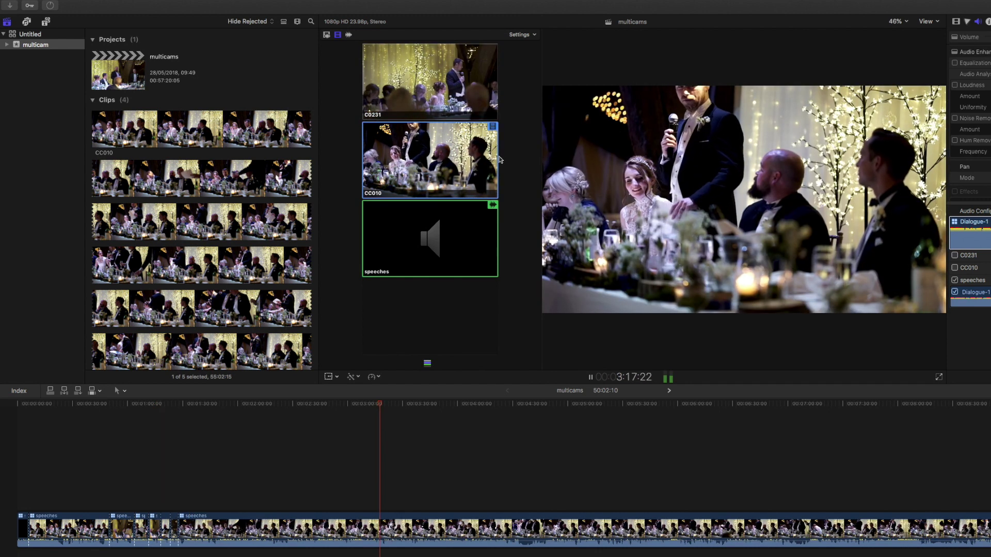
{"action": "left_click", "coordinate": [434, 69]}
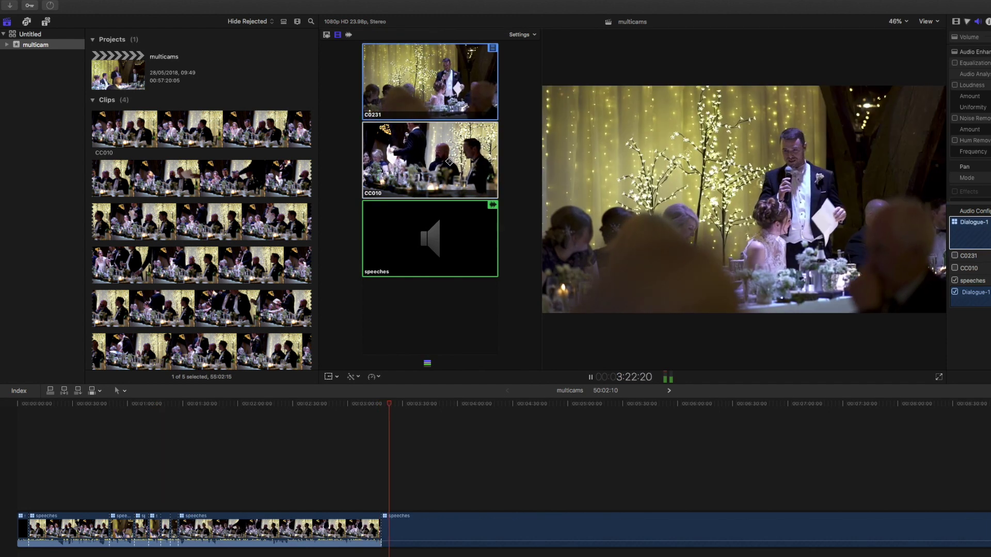
{"action": "left_click", "coordinate": [448, 161]}
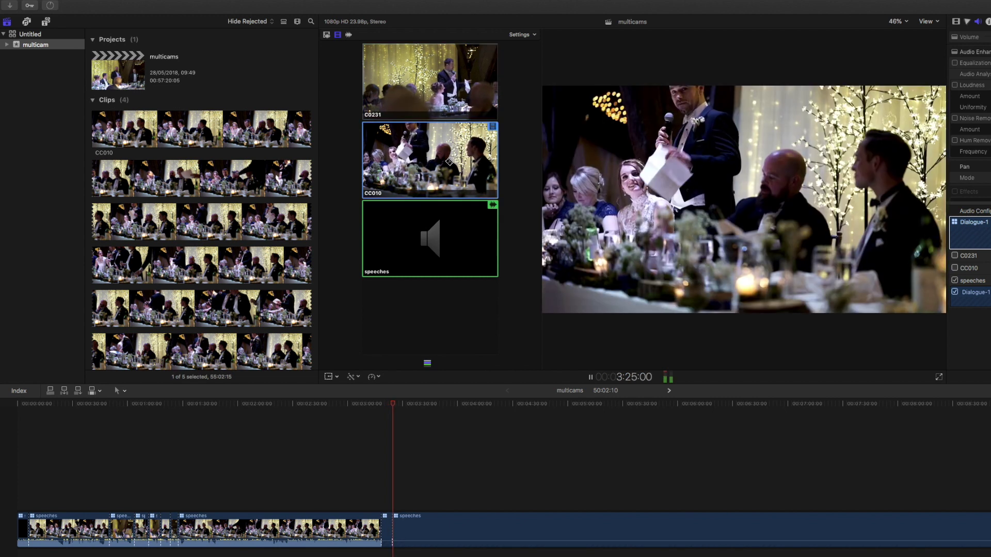
{"action": "left_click", "coordinate": [458, 80]}
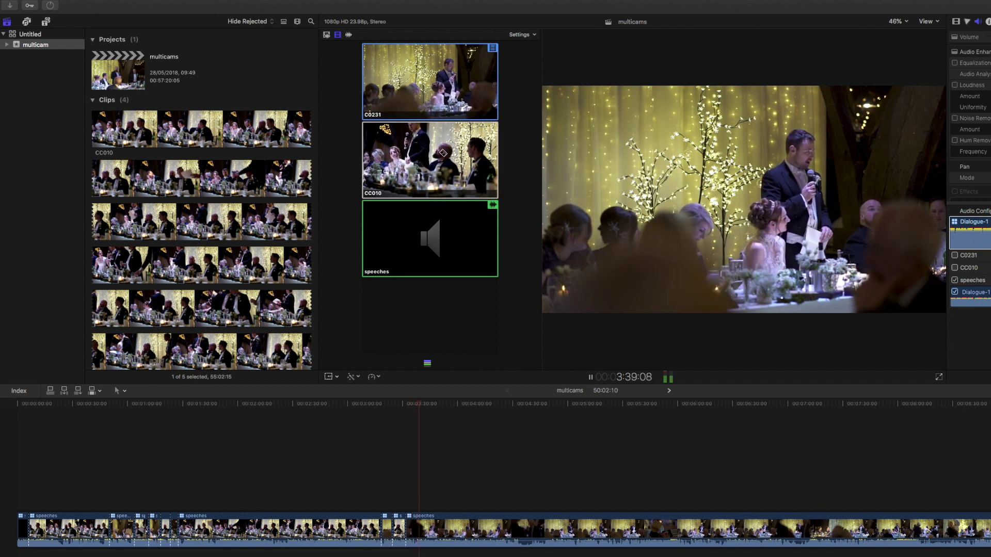
- Stop playback, roll one angle cut slightly later, and play back to review it
{"action": "scroll", "coordinate": [416, 469], "scroll_direction": "down", "scroll_amount": 3}
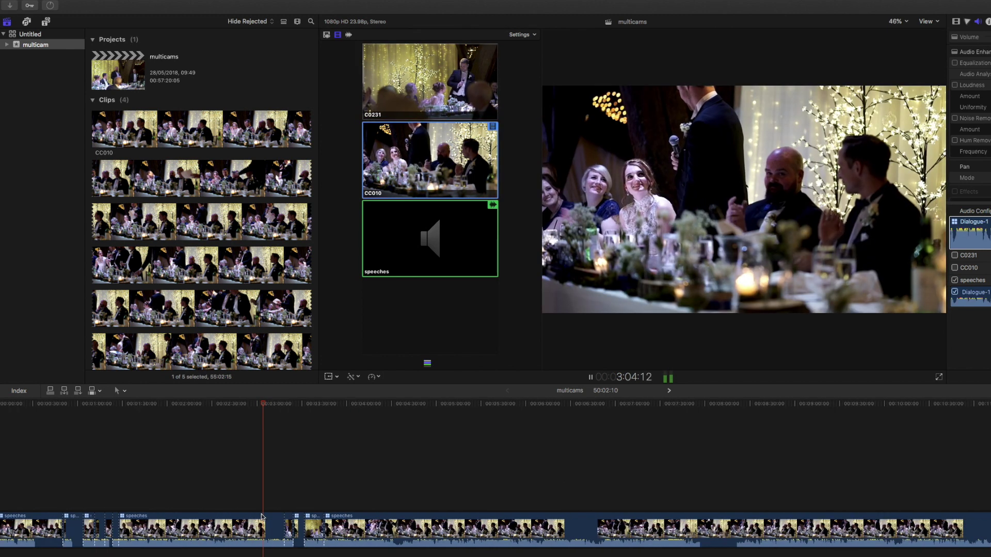
{"action": "scroll", "coordinate": [296, 501], "scroll_direction": "left", "scroll_amount": 2}
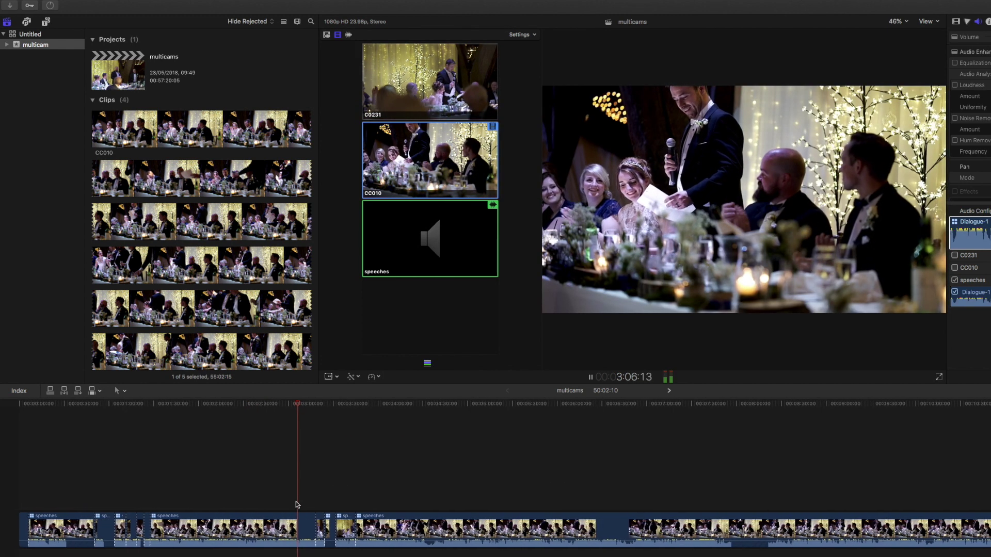
{"action": "key", "text": "space"}
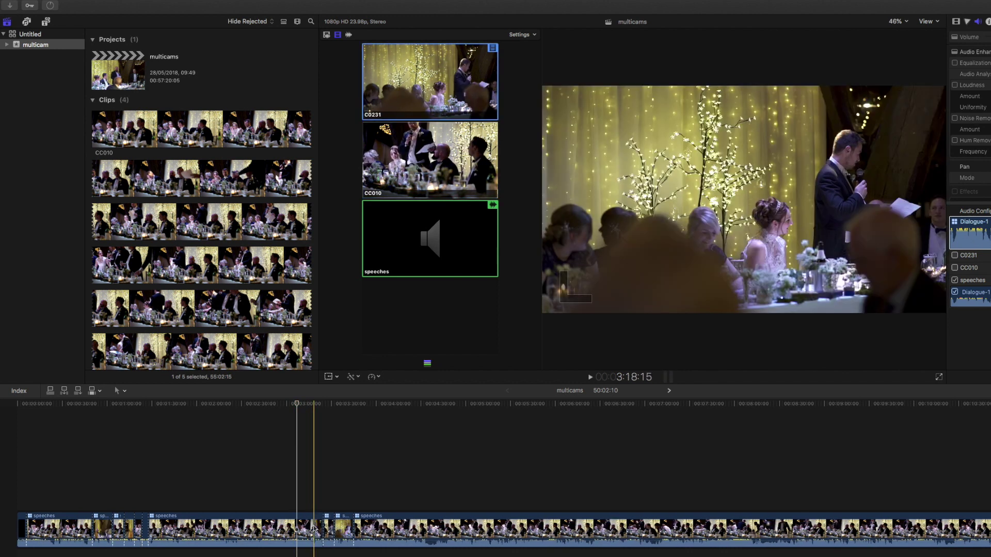
{"action": "scroll", "coordinate": [313, 526], "scroll_direction": "up", "scroll_amount": 3}
{"action": "left_click_drag", "start_coordinate": [314, 527], "coordinate": [315, 527]}
{"action": "key", "text": "space"}
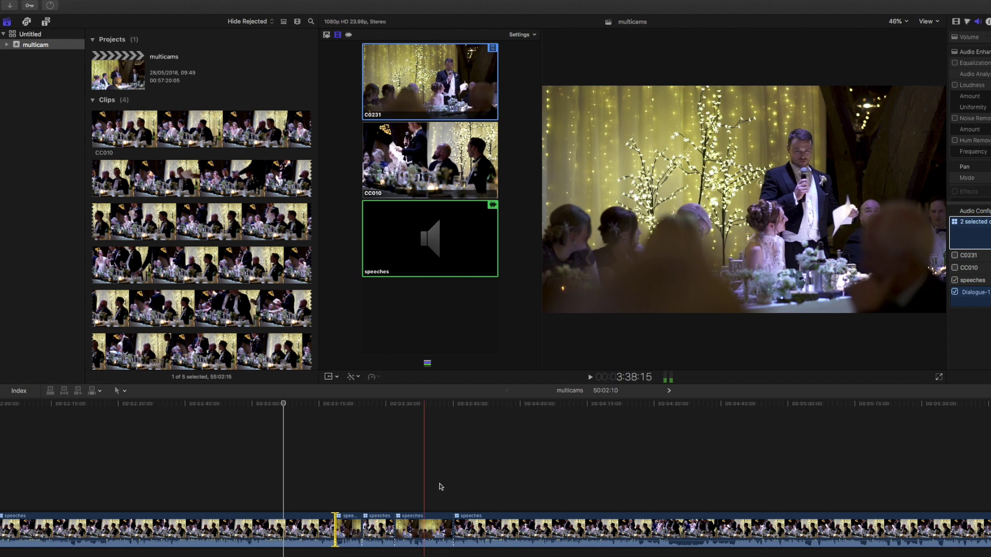
- Cut to C0231 then CC010 with keys 1 and 2, and roll another cut slightly earlier
{"action": "key", "text": "1"}
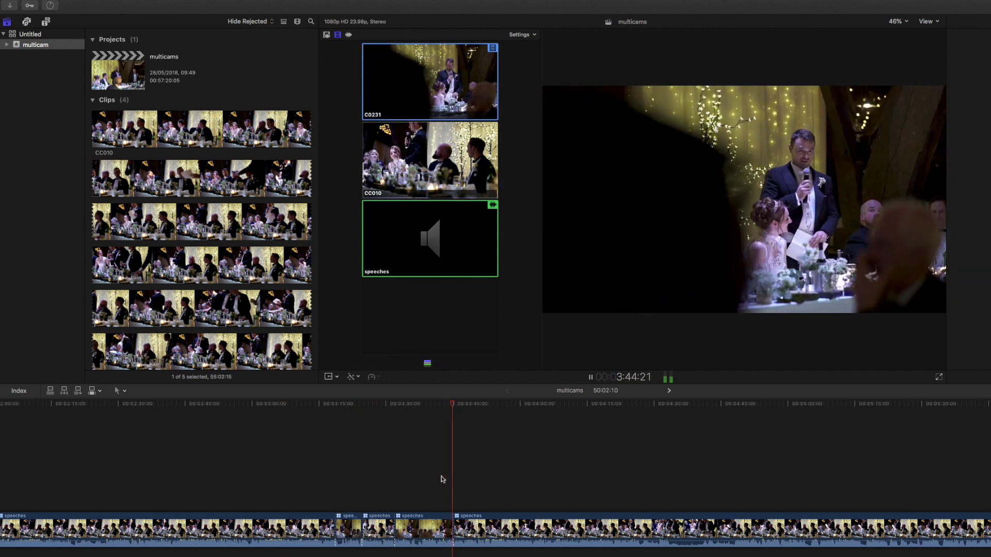
{"action": "key", "text": "2"}
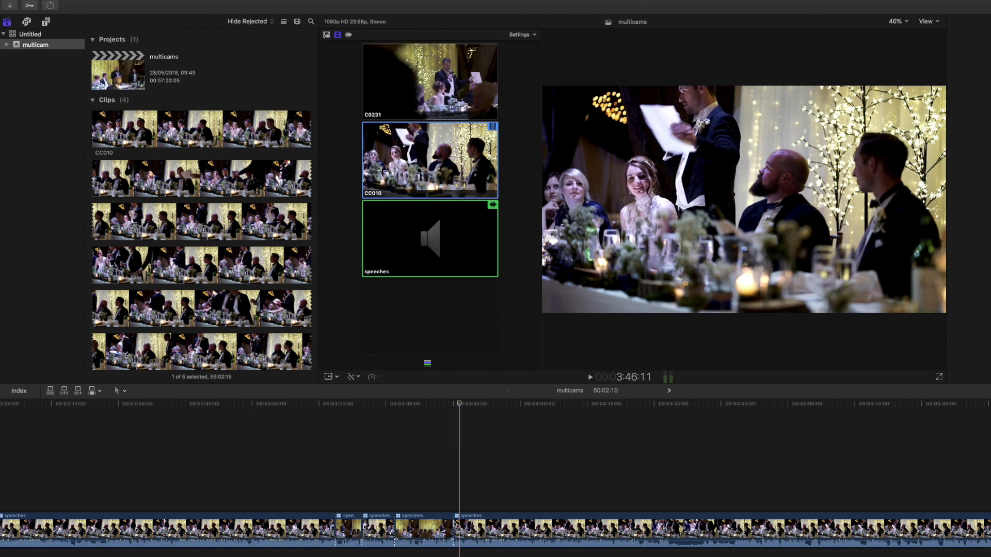
{"action": "key", "text": "super+4"}
{"action": "left_click_drag", "start_coordinate": [454, 525], "coordinate": [446, 531]}
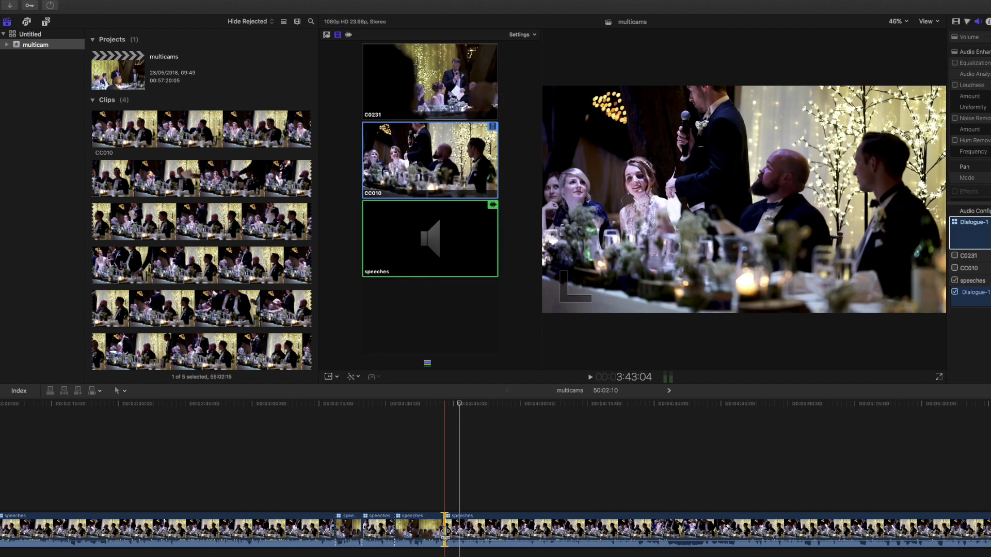
- Zoom the timeline out to see all the C0231 and CC010 angle cuts in the speeches clip
{"action": "key", "text": "super+minus"}
{"action": "key", "text": "super+minus"}
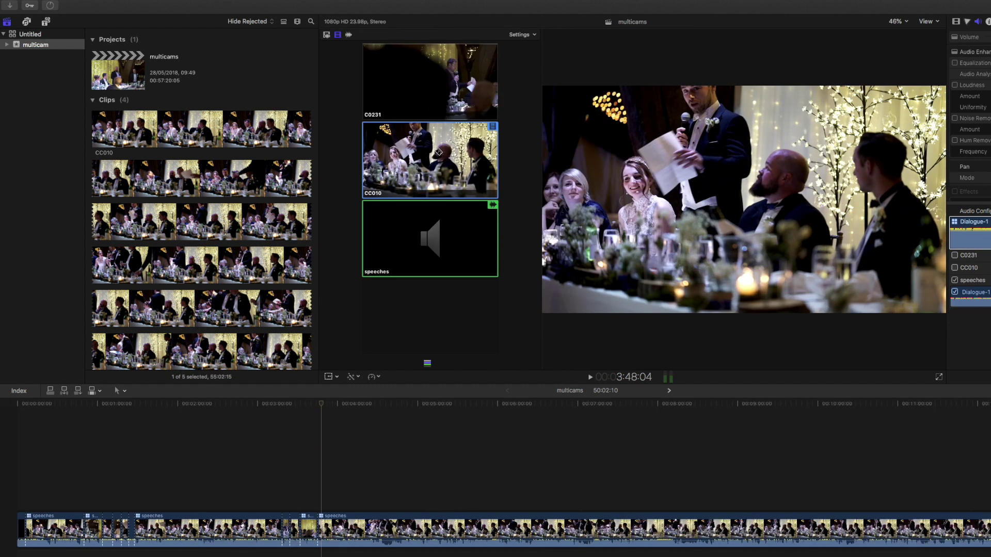